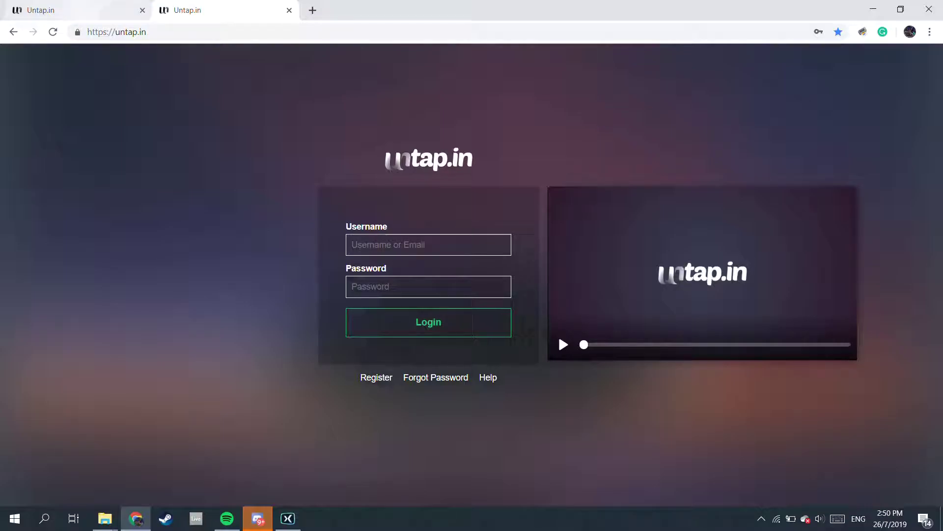
Return to the signed-in Untap.in tab and open the MTG channel from the Channels sidebar.
click(76, 10)
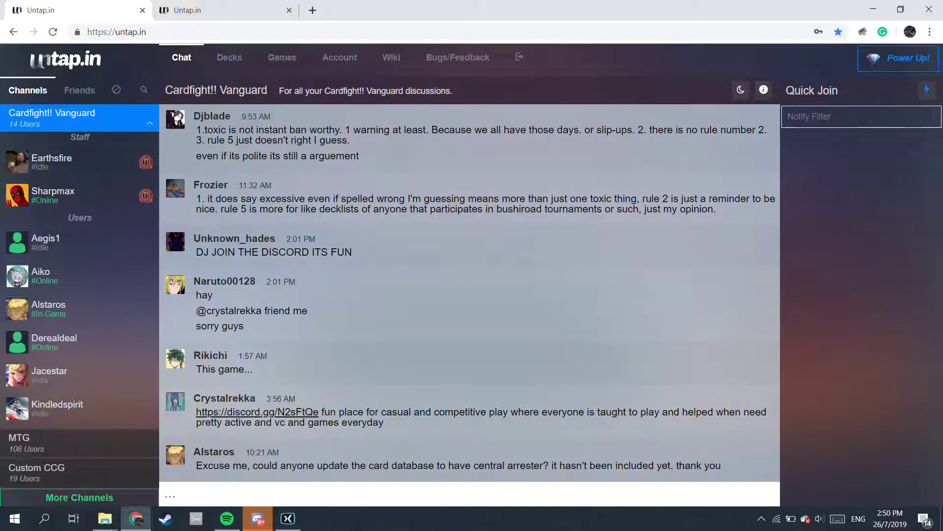
click(80, 442)
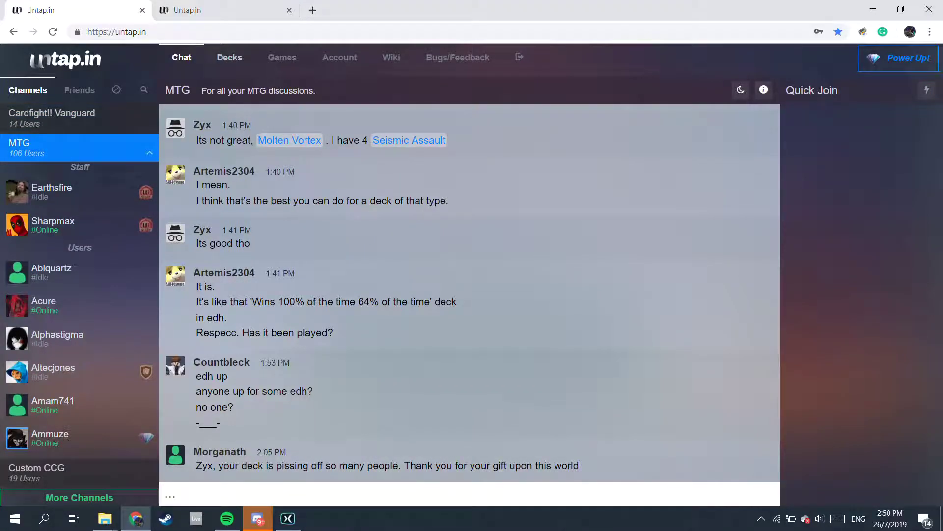
Back out of the Infiknight deck to the Decks list and start a new deck with Create Deck.
click(230, 58)
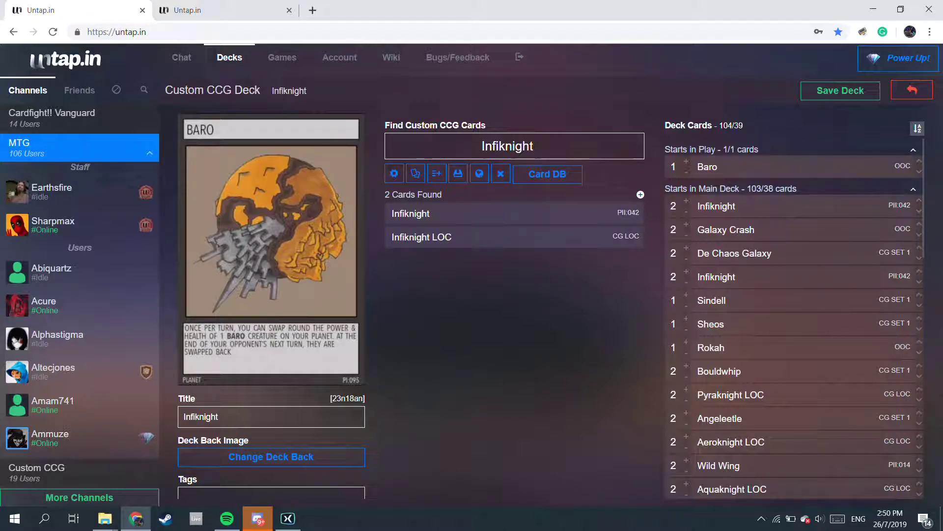
click(912, 90)
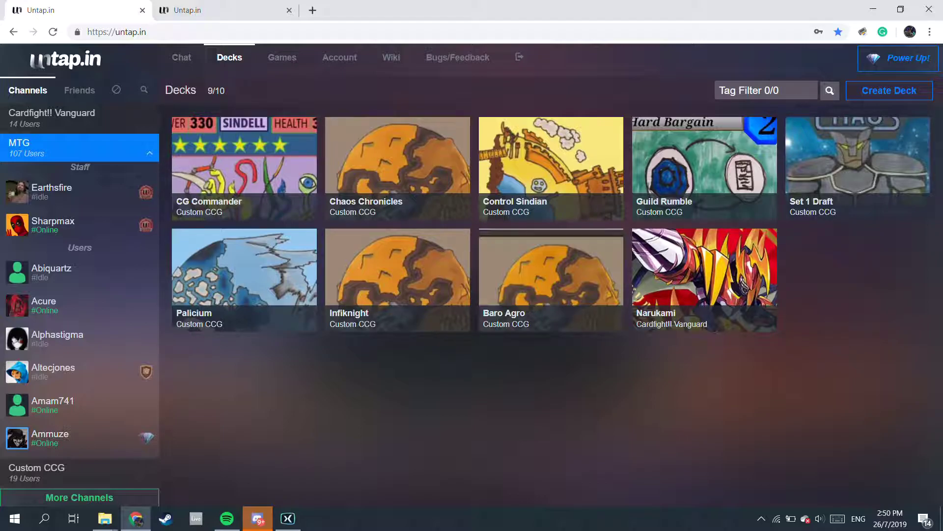
mouse_move(701, 207)
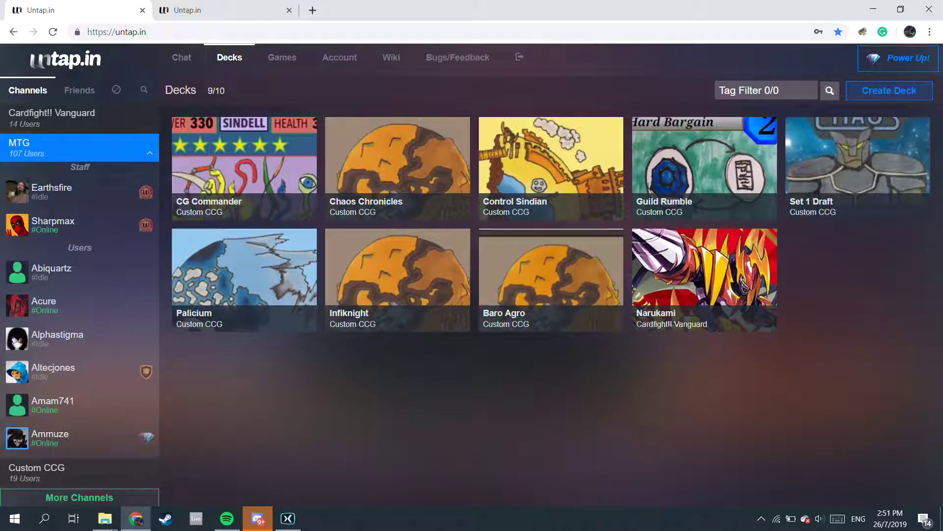
click(889, 90)
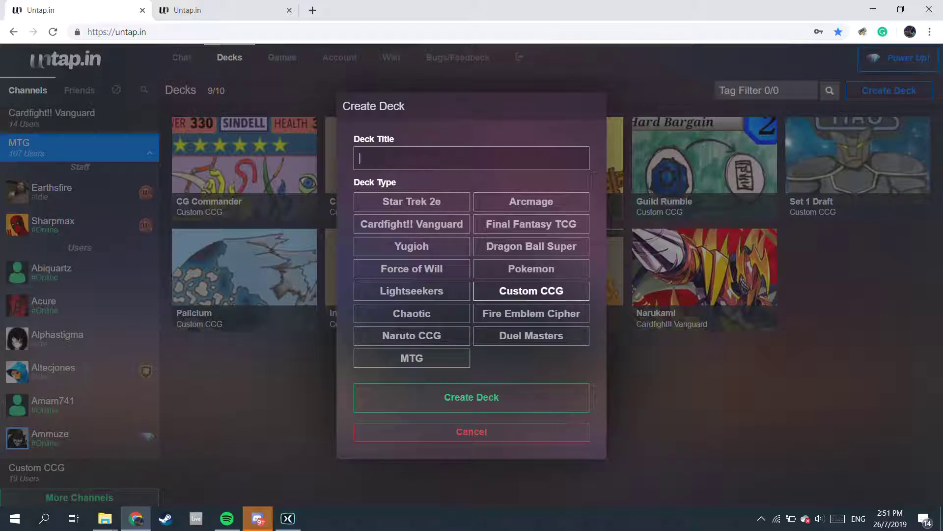
Create a Custom CCG deck titled 'Infiknight'.
text(Infiknight)
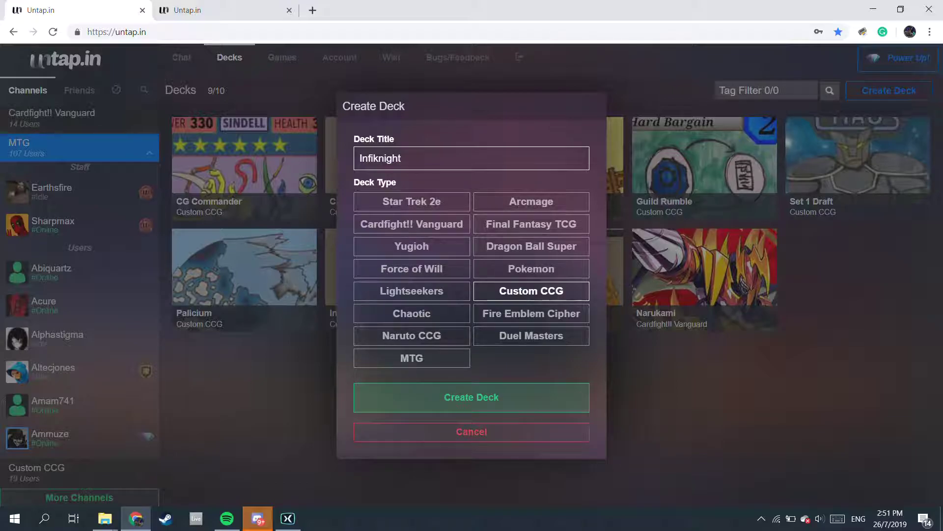
click(471, 397)
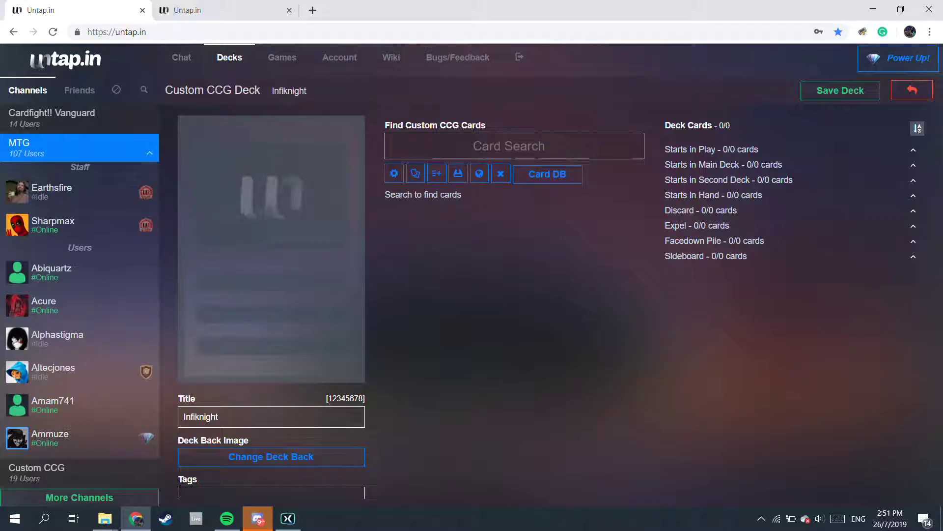
Search 'Baro' and place a single Baro (OOC) copy in Starts in Play.
text(Baro)
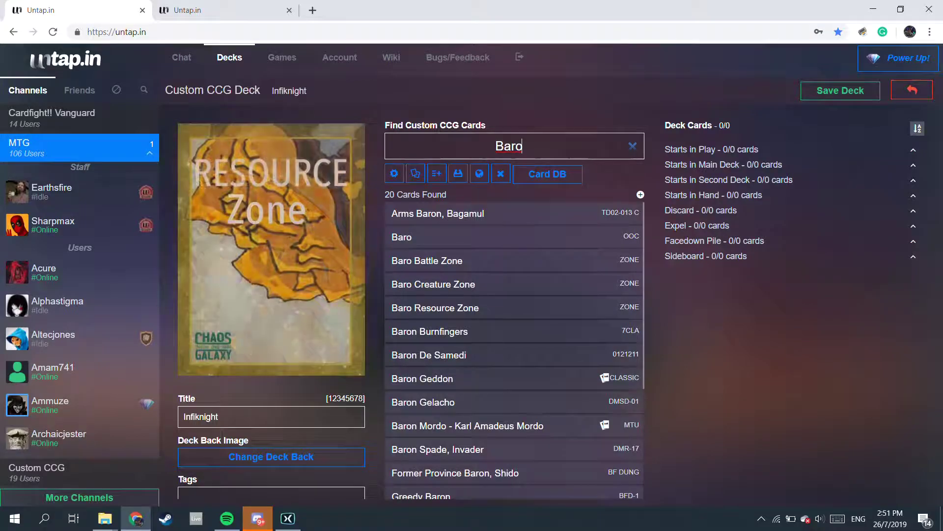
mouse_move(514, 237)
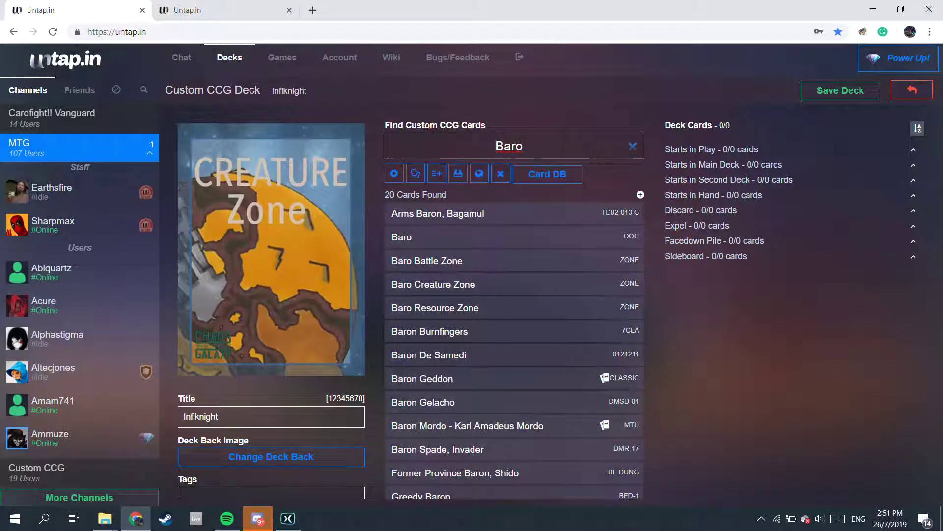
scroll(491, 319, down, 3)
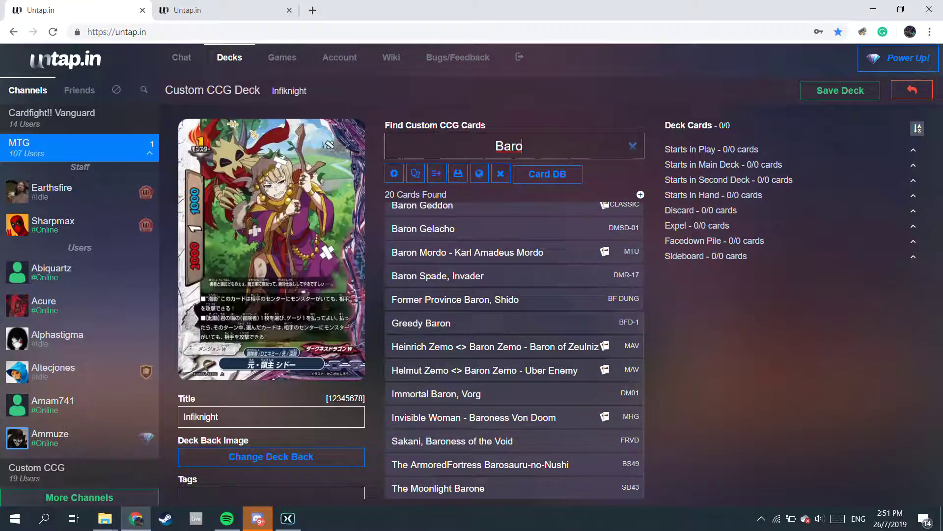
scroll(589, 322, up, 3)
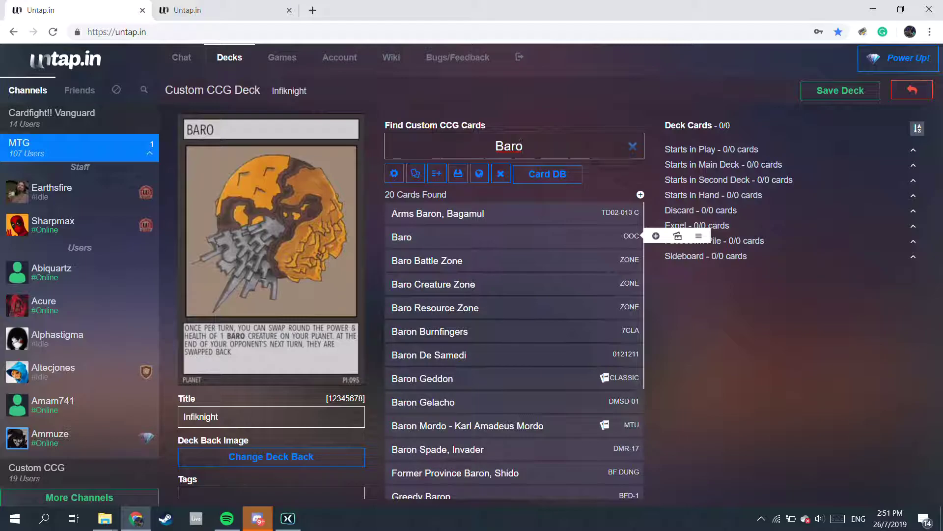
drag(492, 236, 771, 156)
drag(698, 156, 698, 157)
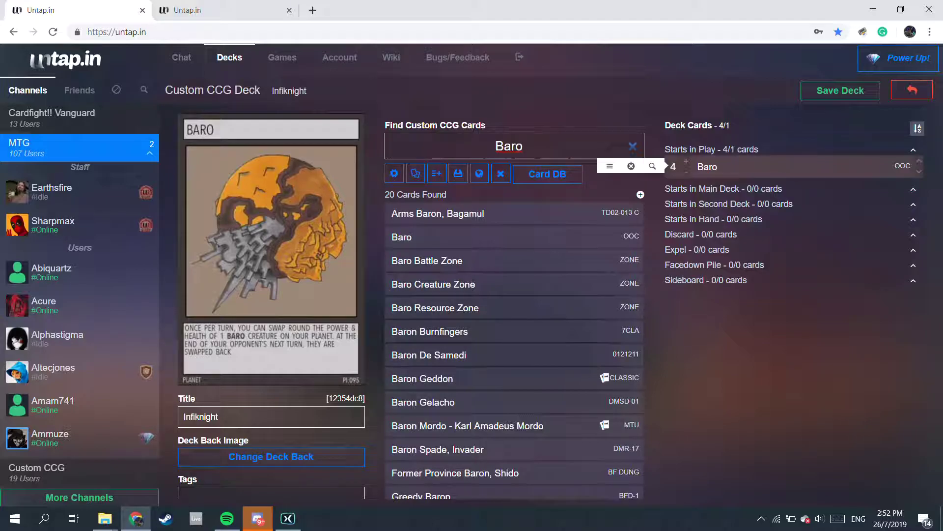
mouse_move(708, 166)
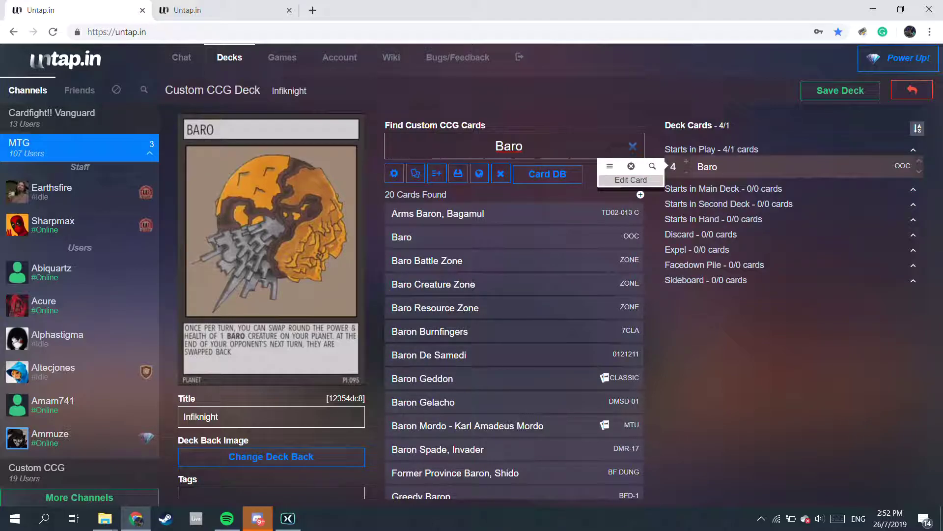
click(687, 172)
click(686, 172)
click(686, 173)
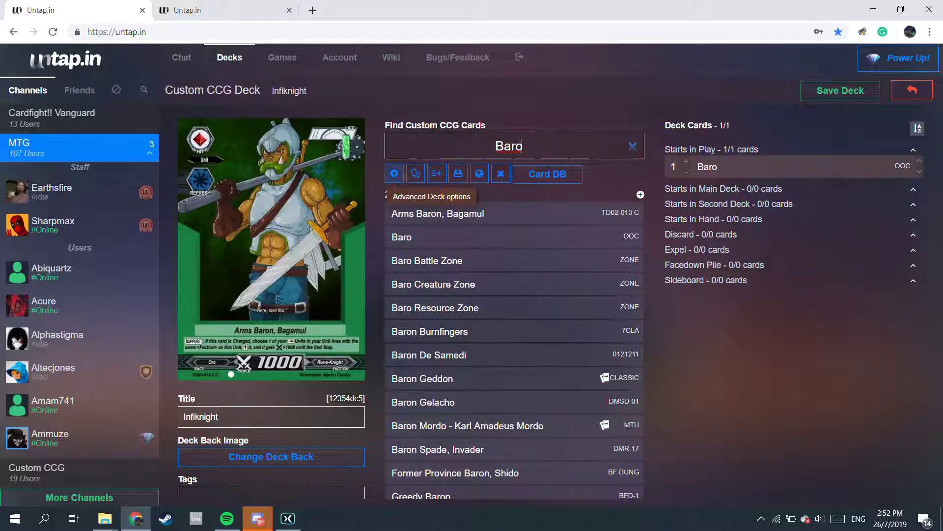
Set Default Card QTY to 2 in the Advanced Deck Options.
click(394, 174)
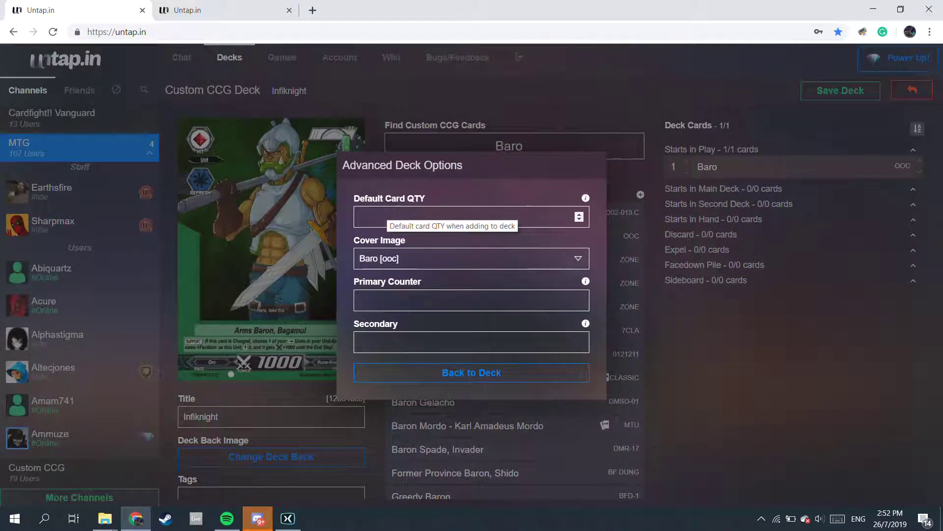
click(396, 213)
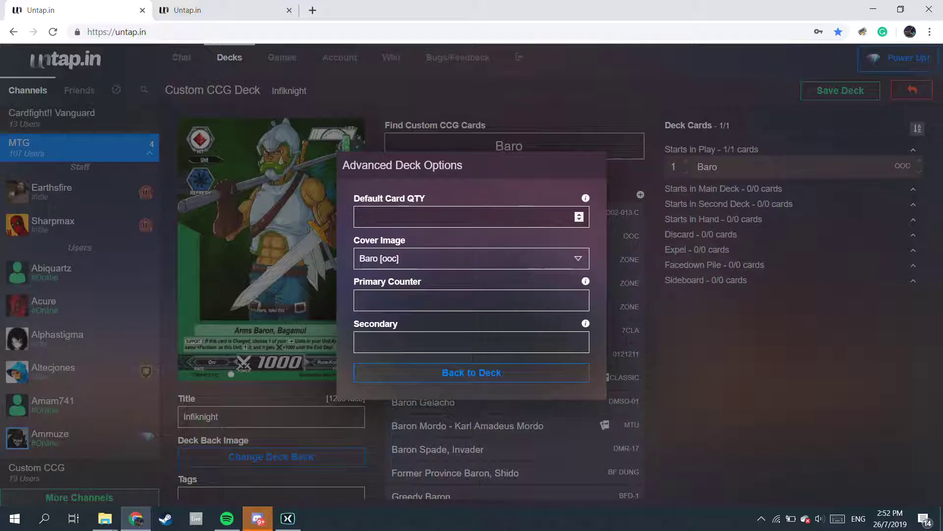
text(2)
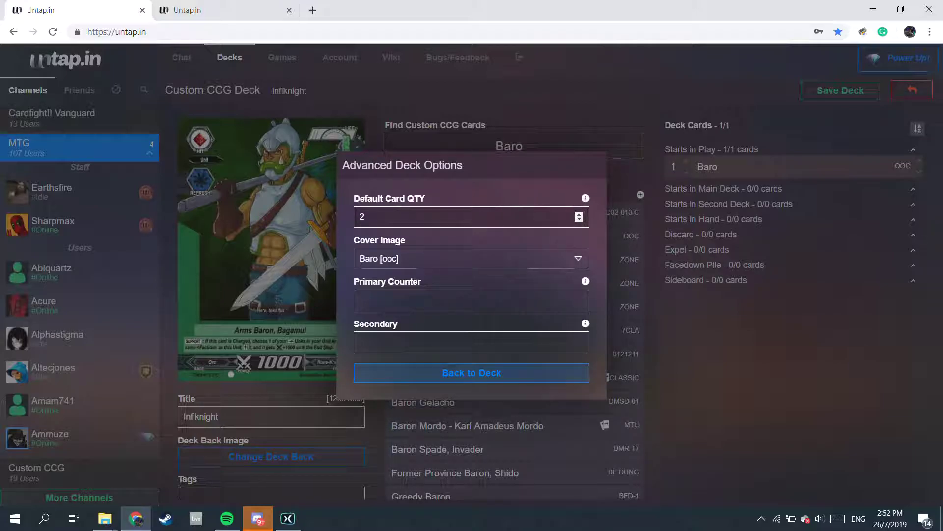
click(472, 372)
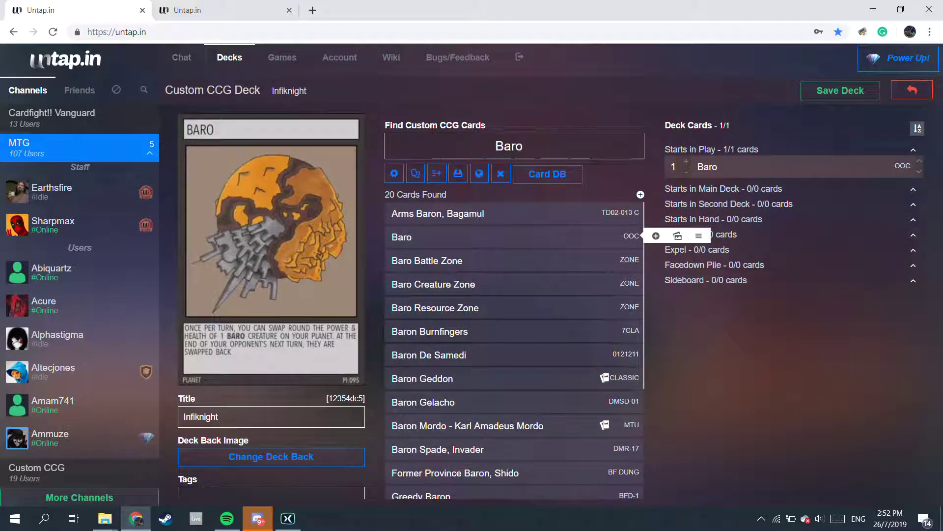
Test the new quantity by adding Baro to Starts in Main Deck, then remove it again.
drag(408, 237, 713, 194)
click(687, 212)
drag(707, 206, 442, 226)
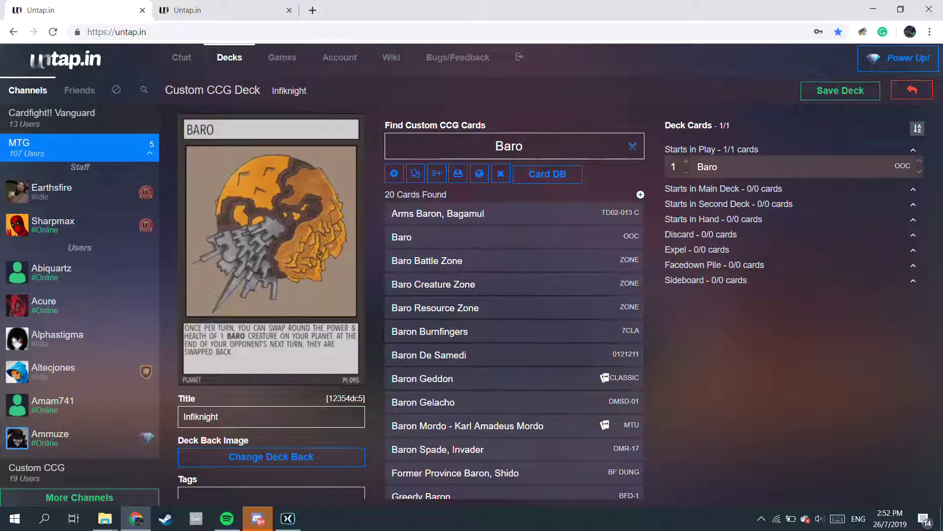
Replace the search with 'infiknight' and add two Infiknight (PII:042) copies to Starts in Main Deck.
double_click(509, 146)
key(BackSpace)
text(in)
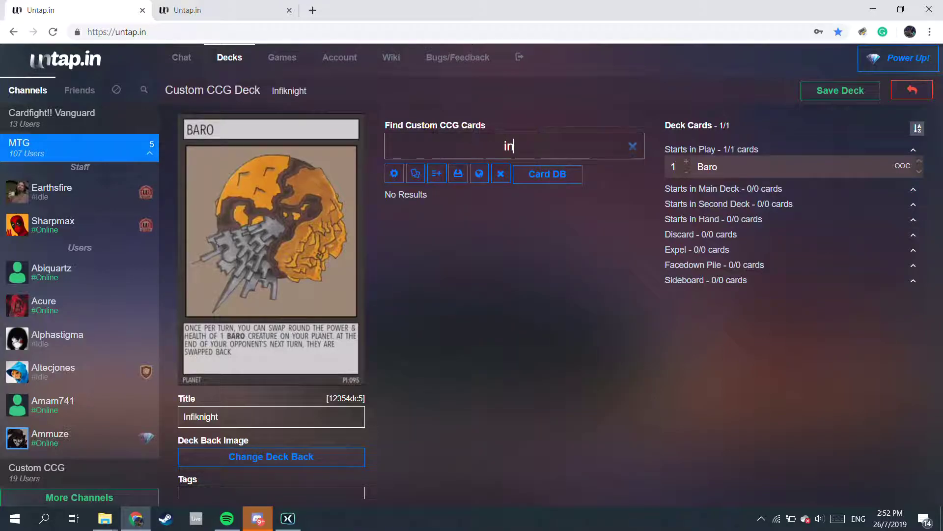
text(fiknight)
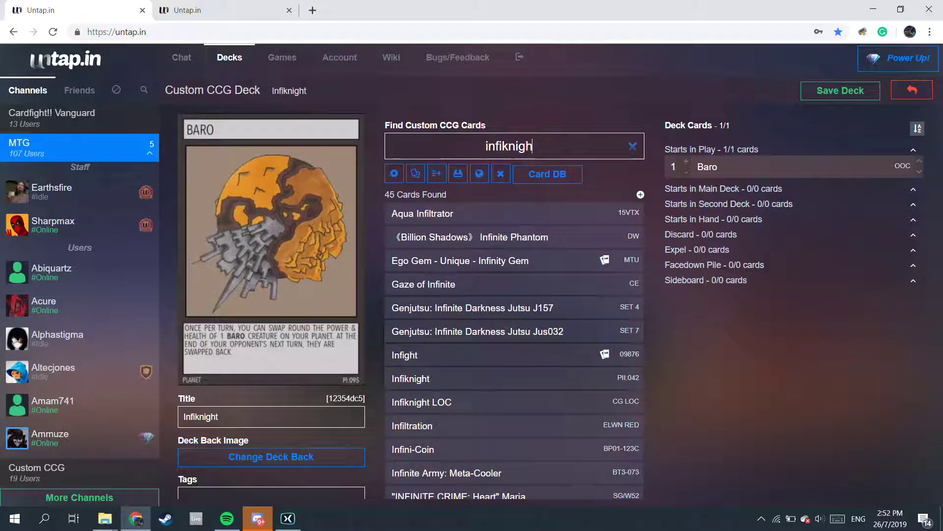
mouse_move(514, 213)
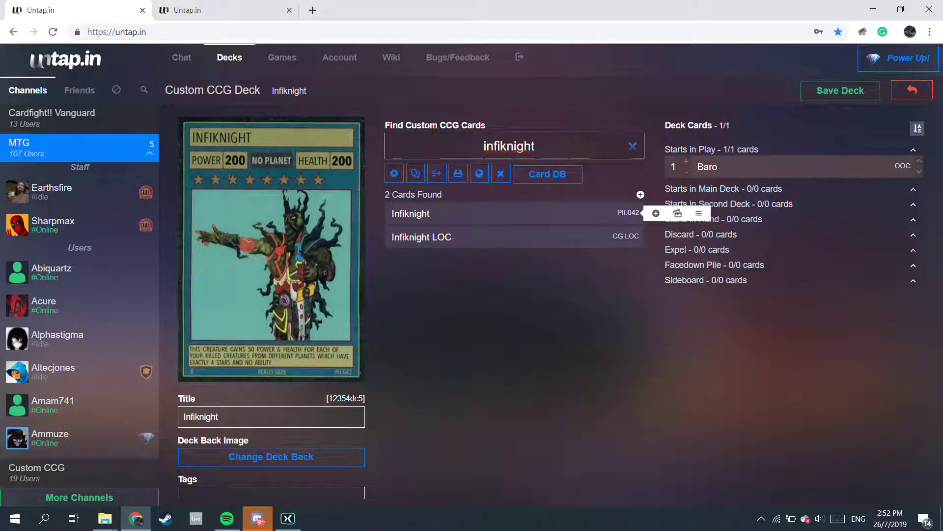
drag(514, 213, 791, 206)
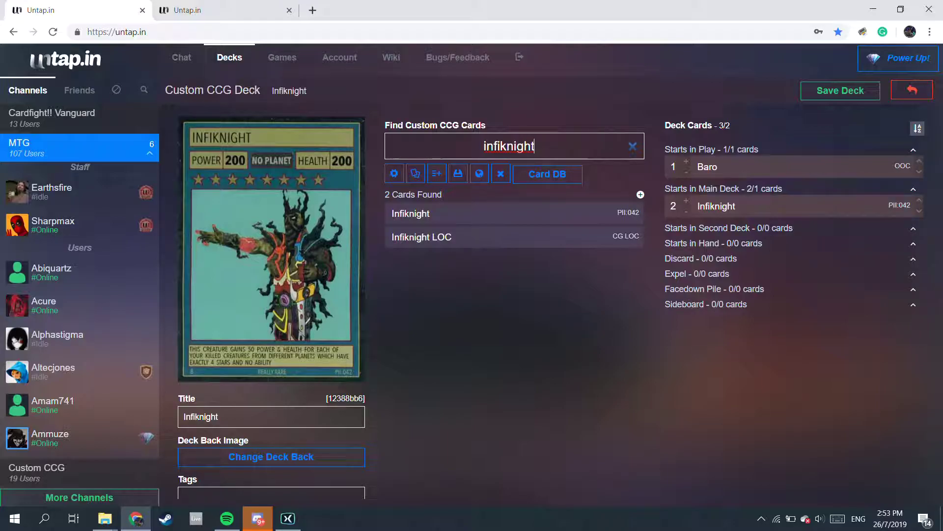
click(633, 147)
text(De)
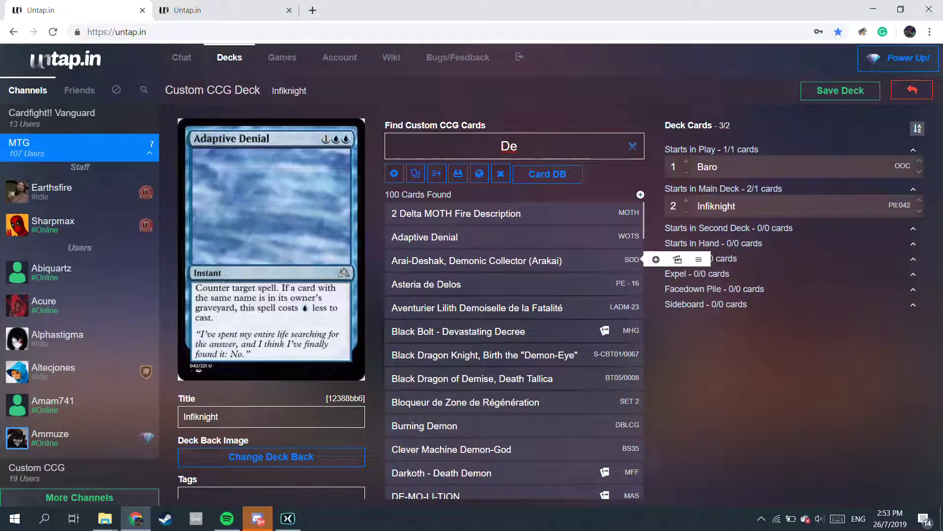
Scroll through the 'De' card search results.
scroll(514, 344, down, 15)
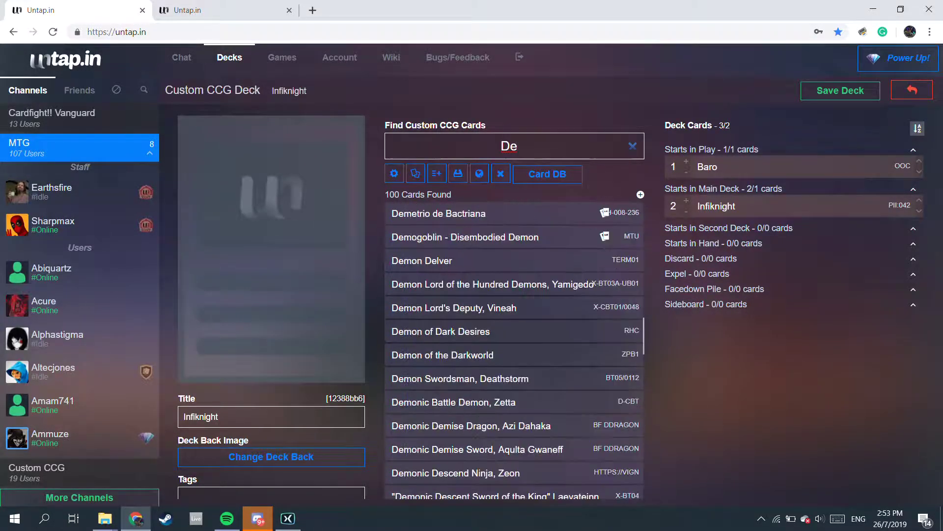
scroll(514, 360, down, 3)
scroll(515, 361, up, 20)
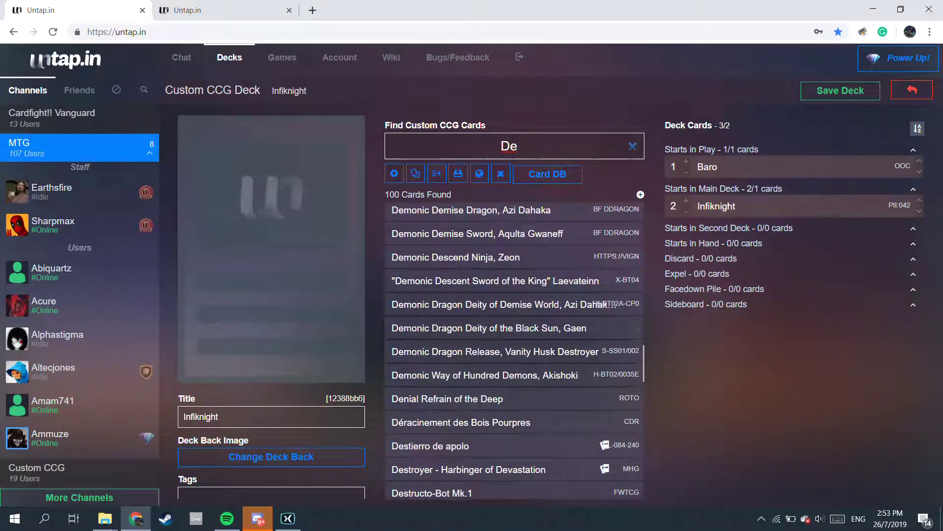
scroll(514, 381, up, 5)
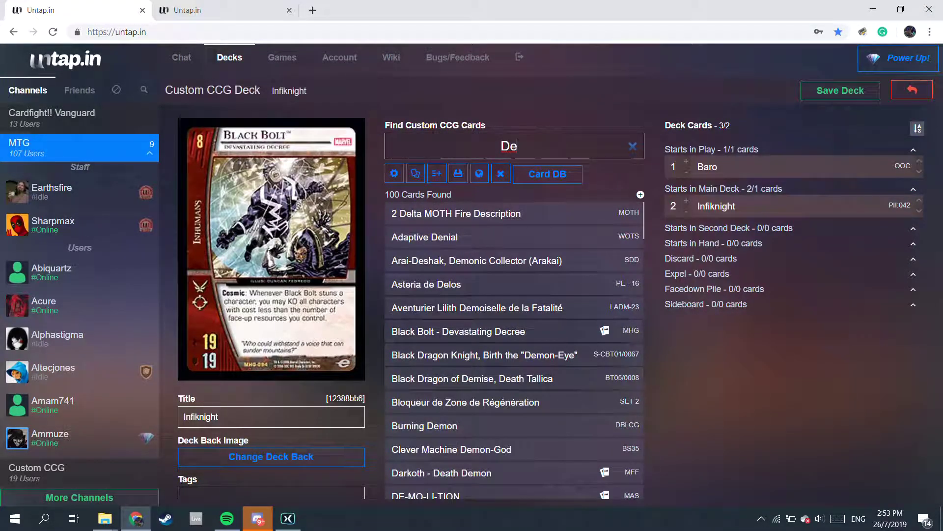
Search '(ooc)', browse and preview the OOC cards, then clear the search.
key(BackSpace)
key(BackSpace)
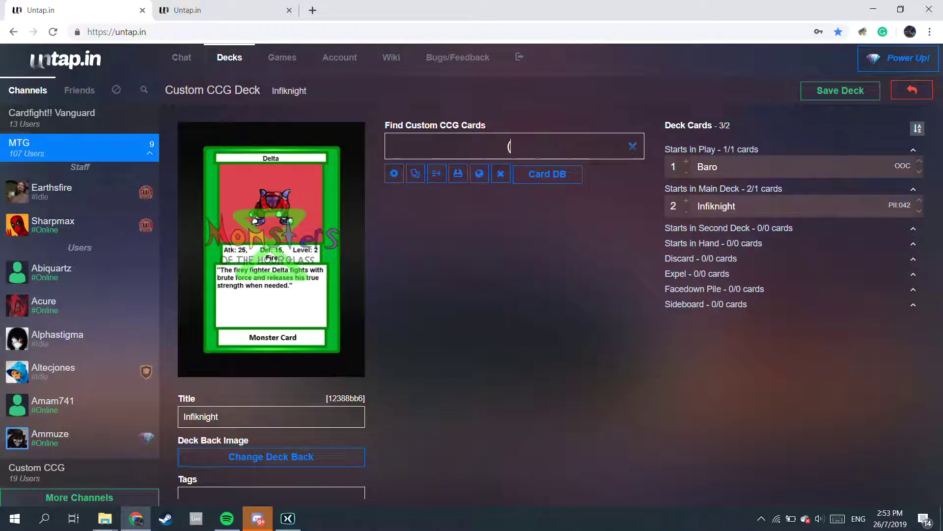
text((ooc))
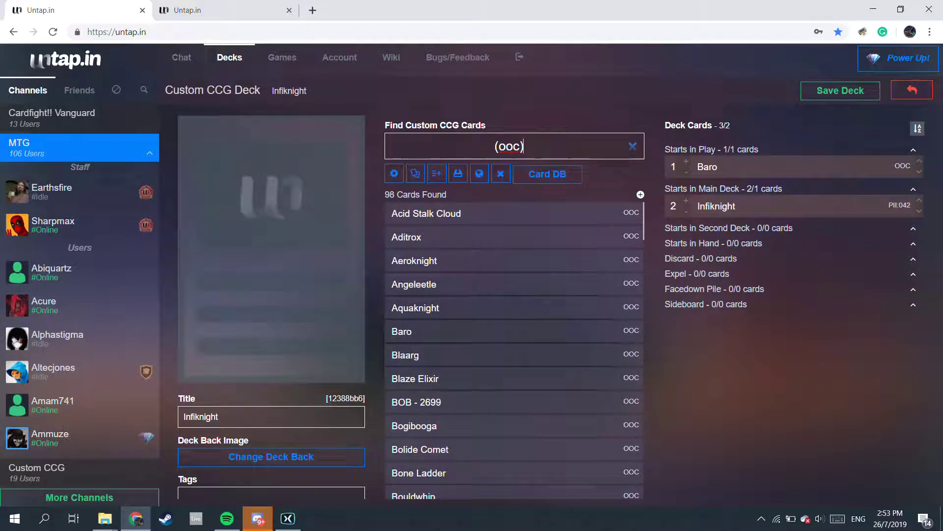
scroll(514, 284, down, 6)
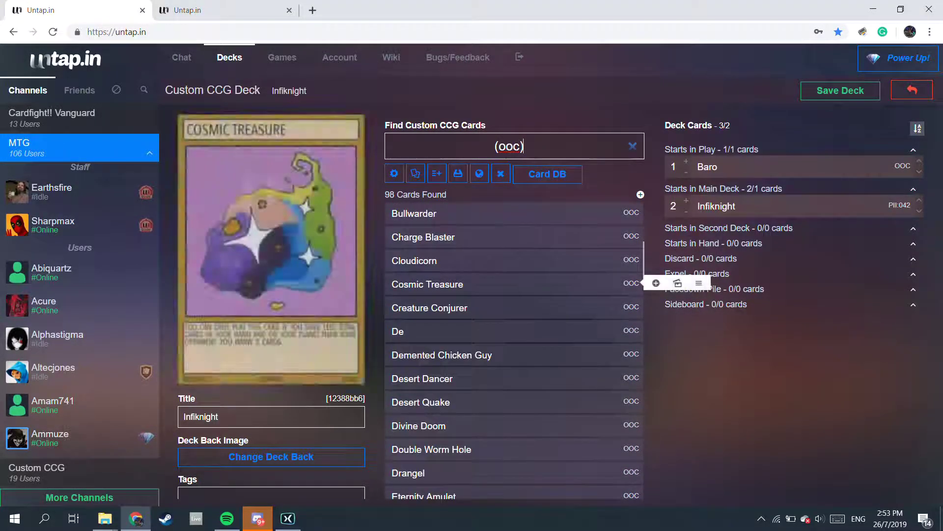
scroll(513, 284, down, 2)
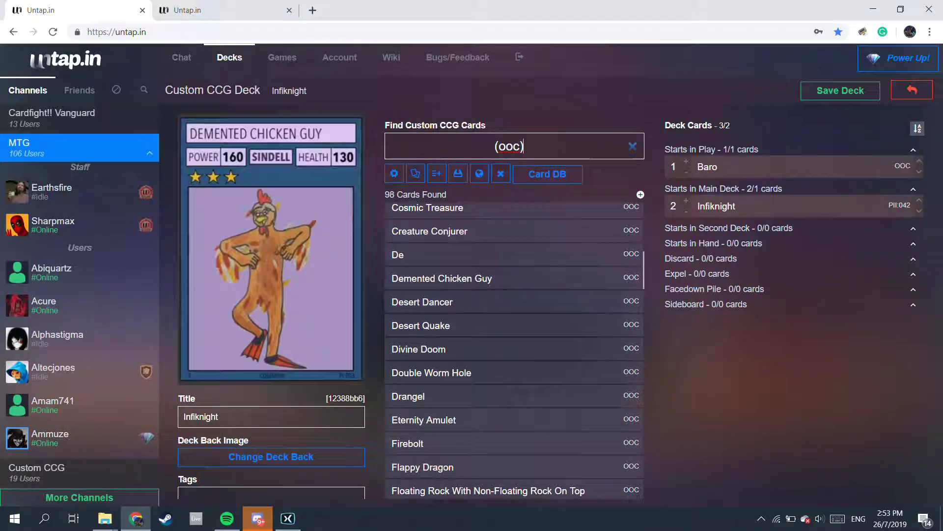
click(513, 254)
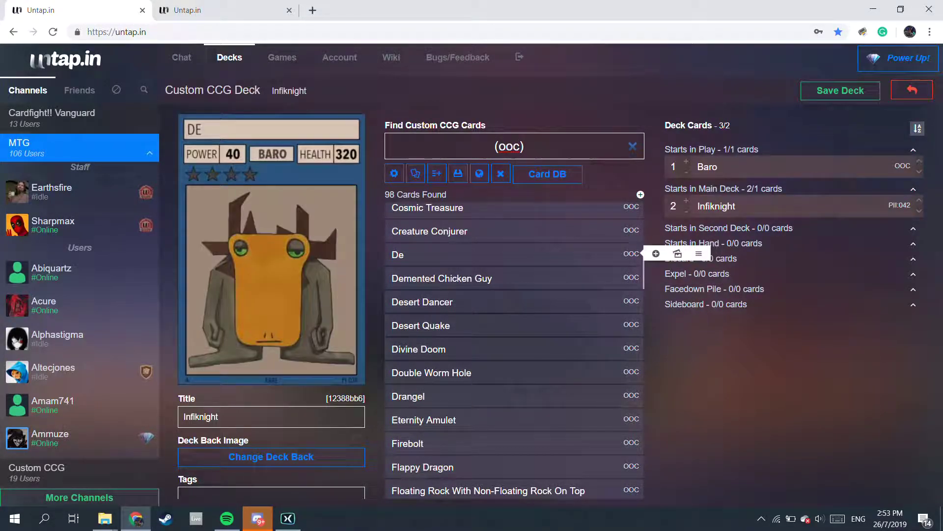
scroll(514, 344, down, 12)
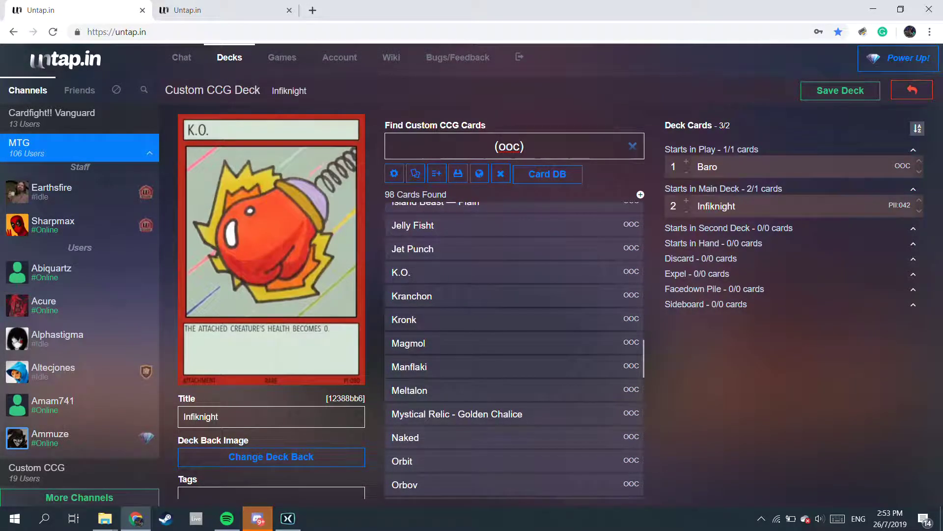
mouse_move(513, 272)
scroll(638, 273, up, 20)
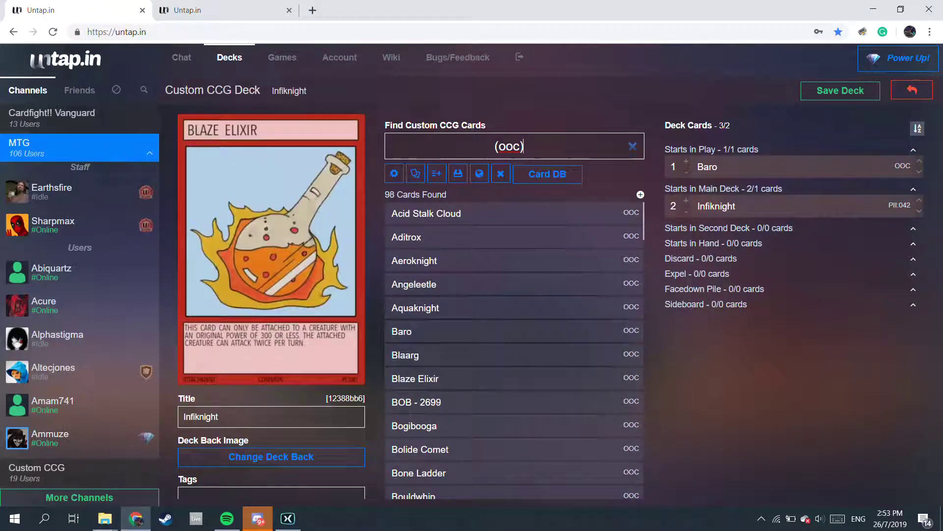
click(633, 147)
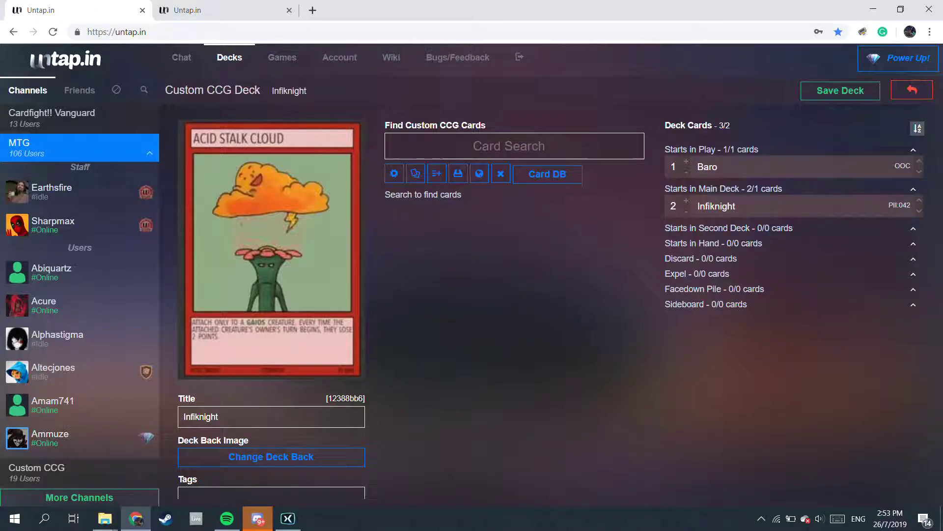
Search 'KO Chaos' and add two K.O. chaos galaxy copies to Starts in Main Deck.
text(De Chaos)
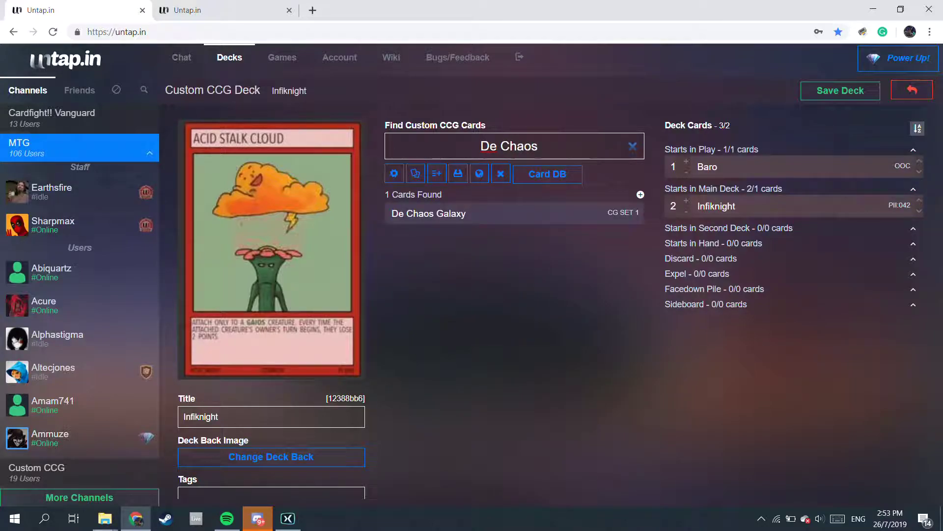
mouse_move(514, 214)
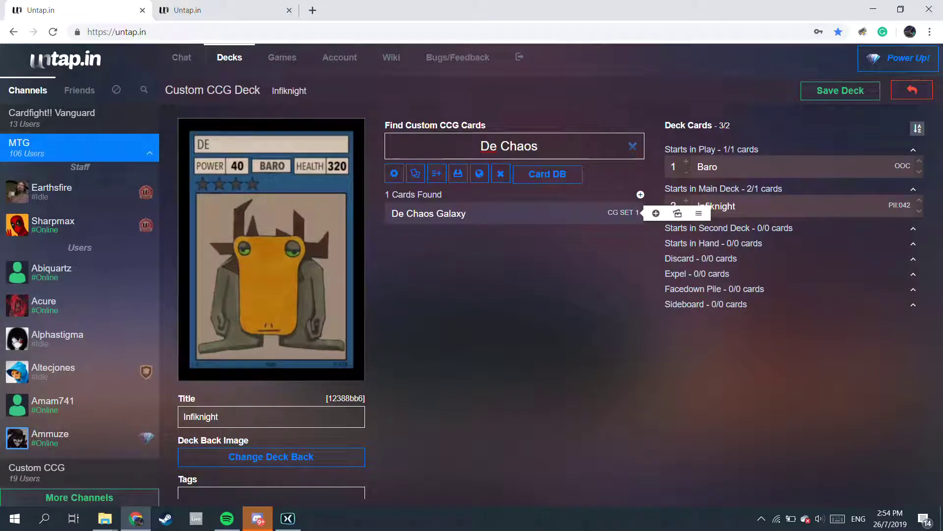
key(BackSpace)
key(BackSpace)
text(KO)
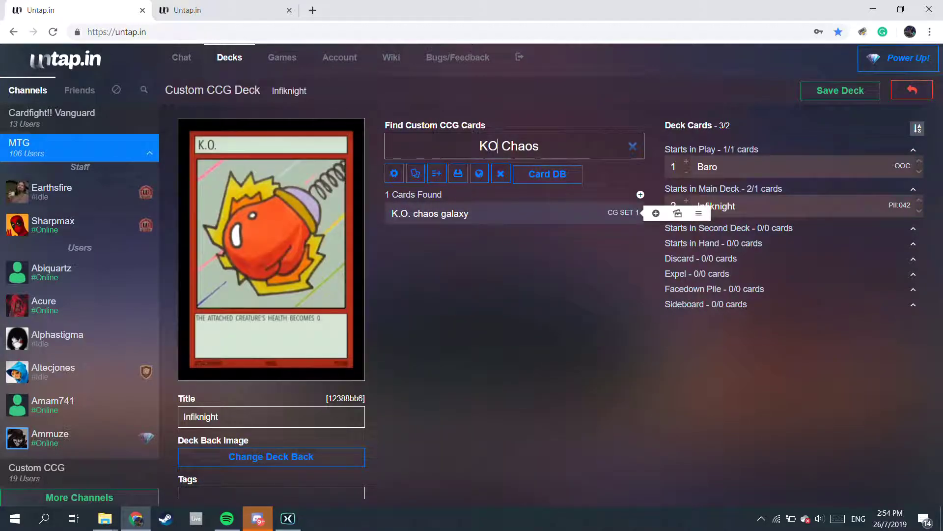
drag(521, 214, 771, 229)
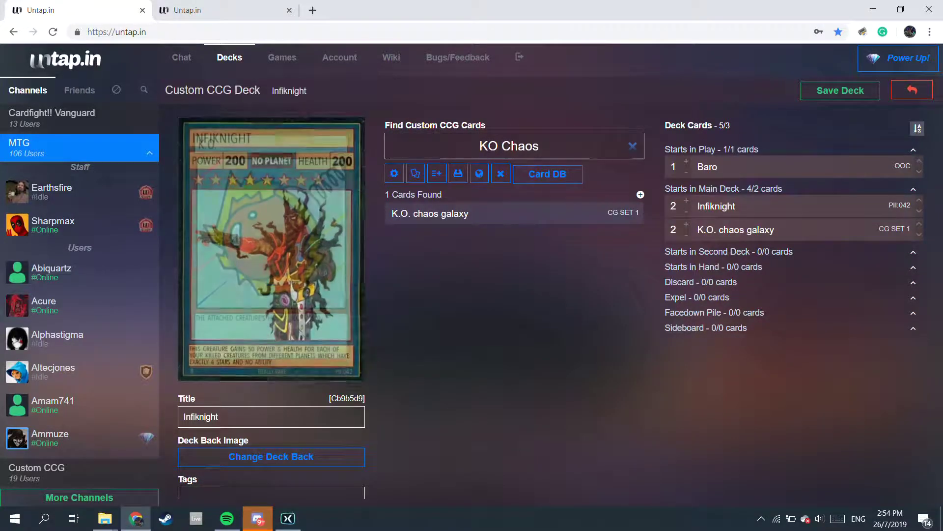
click(498, 146)
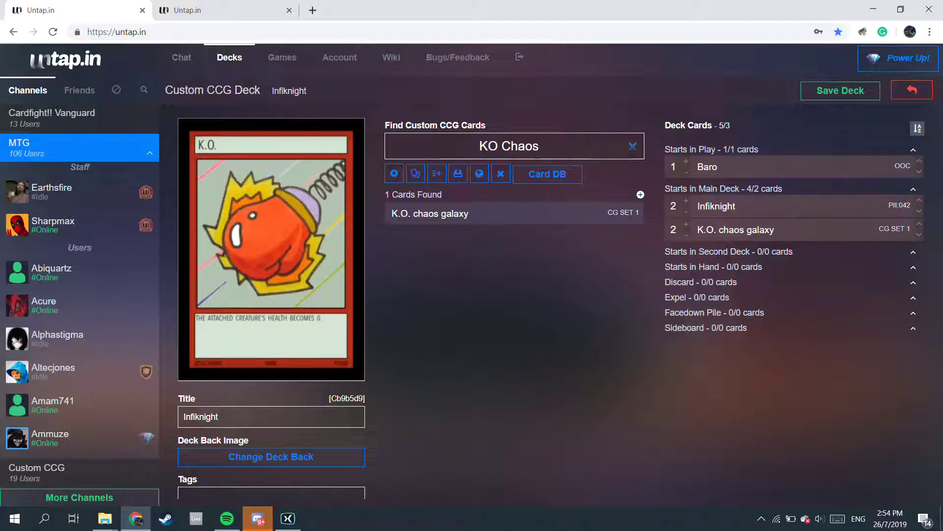
Search 'galaxy cras' and add a single Galaxy Crash copy to Starts in Main Deck.
click(633, 146)
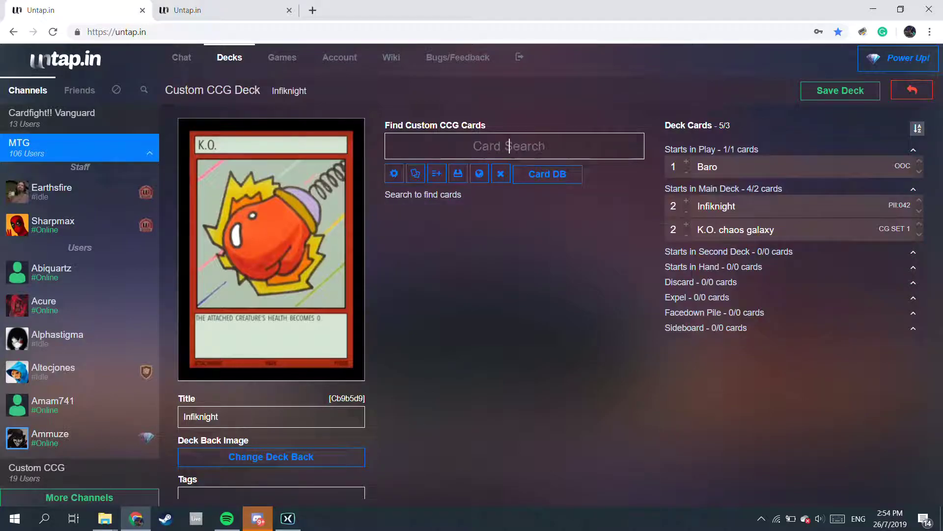
text(c)
key(BackSpace)
text(ga;ax)
key(BackSpace)
key(BackSpace)
key(BackSpace)
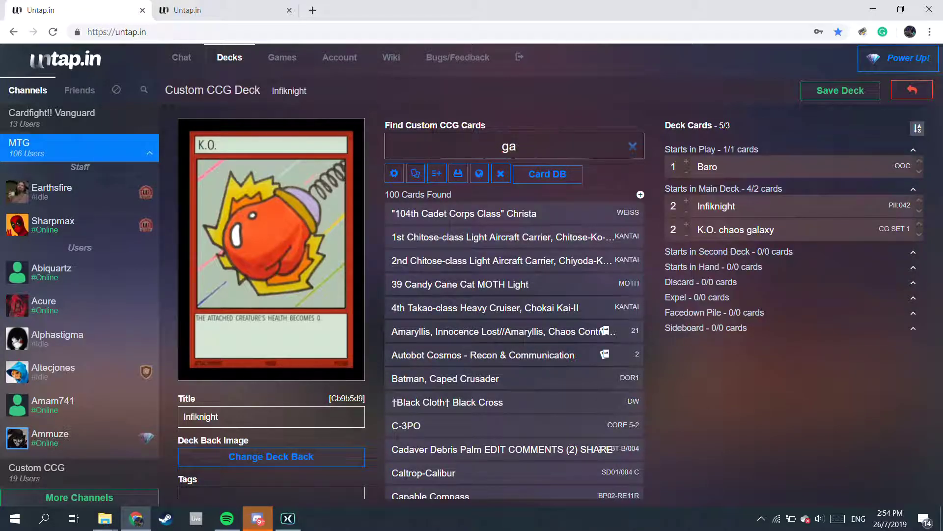
text(laxy)
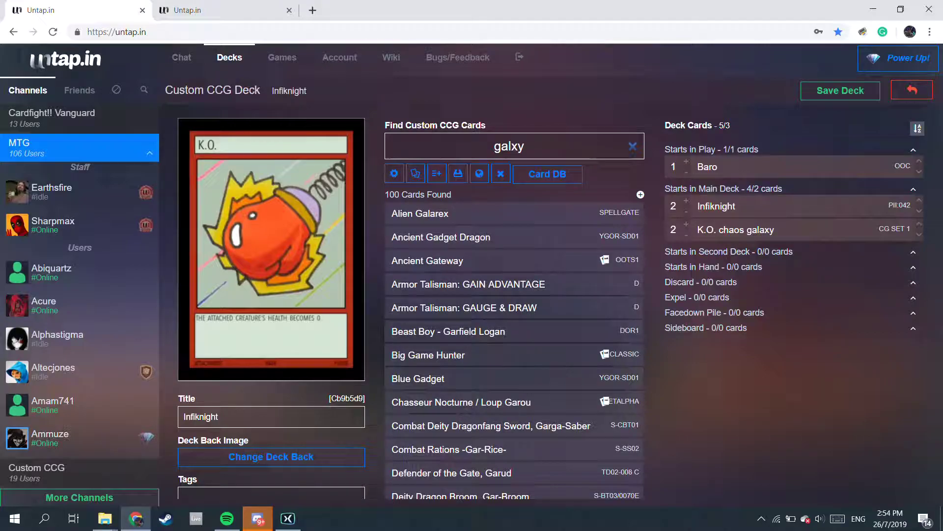
key(BackSpace)
key(BackSpace)
key(BackSpace)
text(axy)
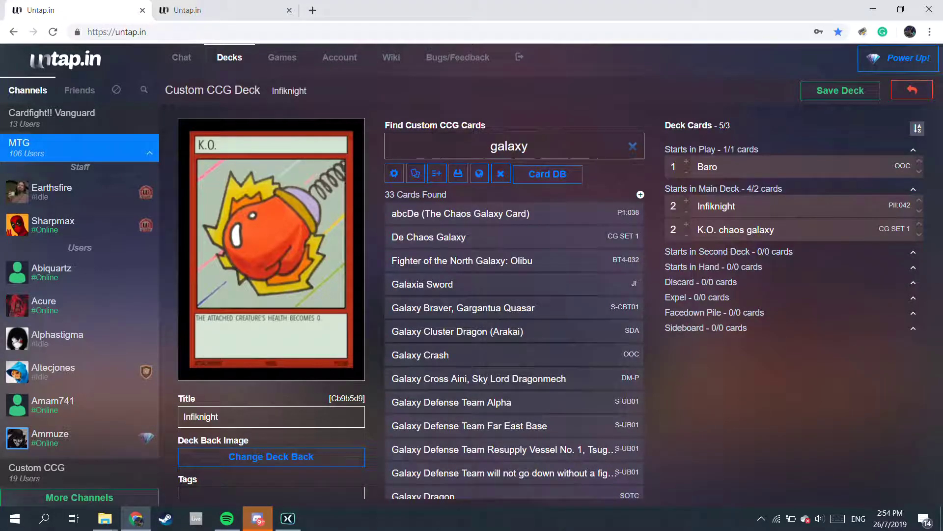
text( cras)
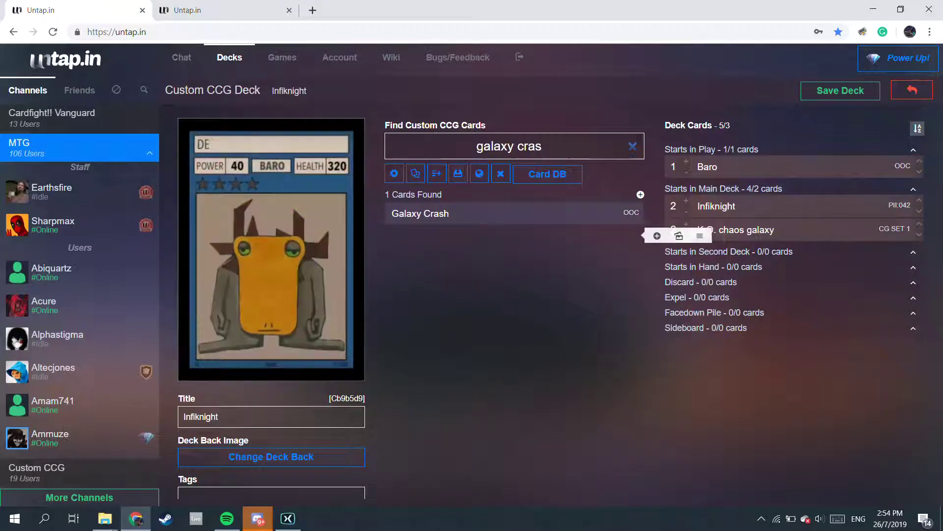
drag(472, 214, 748, 248)
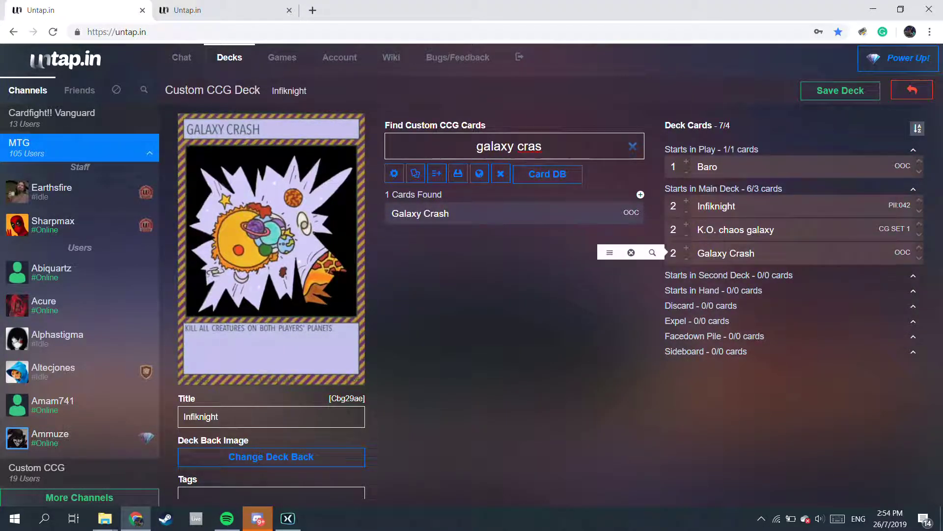
click(686, 258)
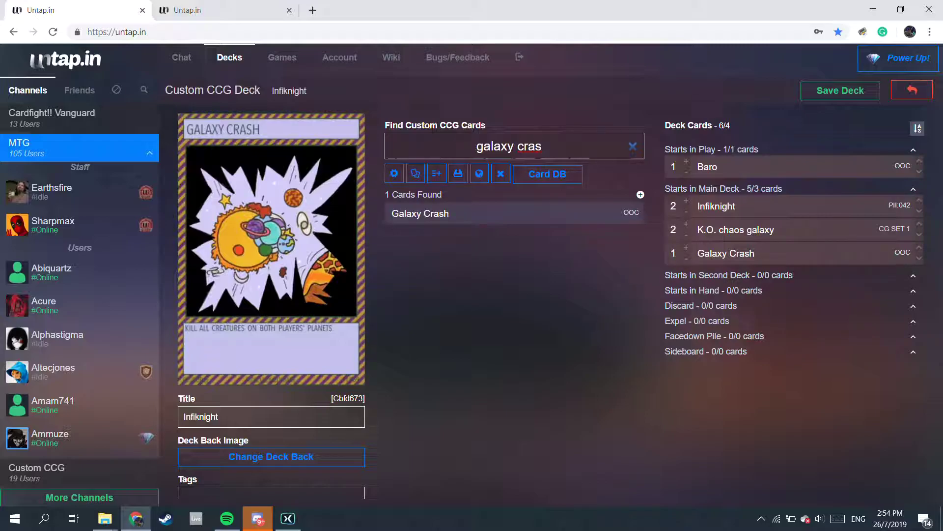